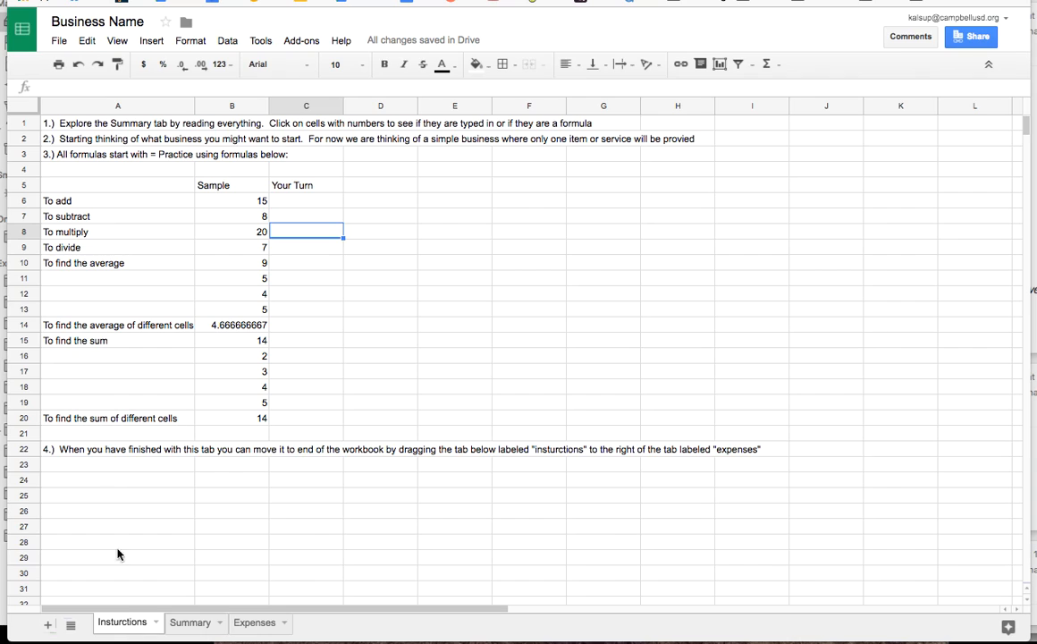
# - Read the first instruction in cell A1 about exploring the Summary tab
pyautogui.click(132, 125)
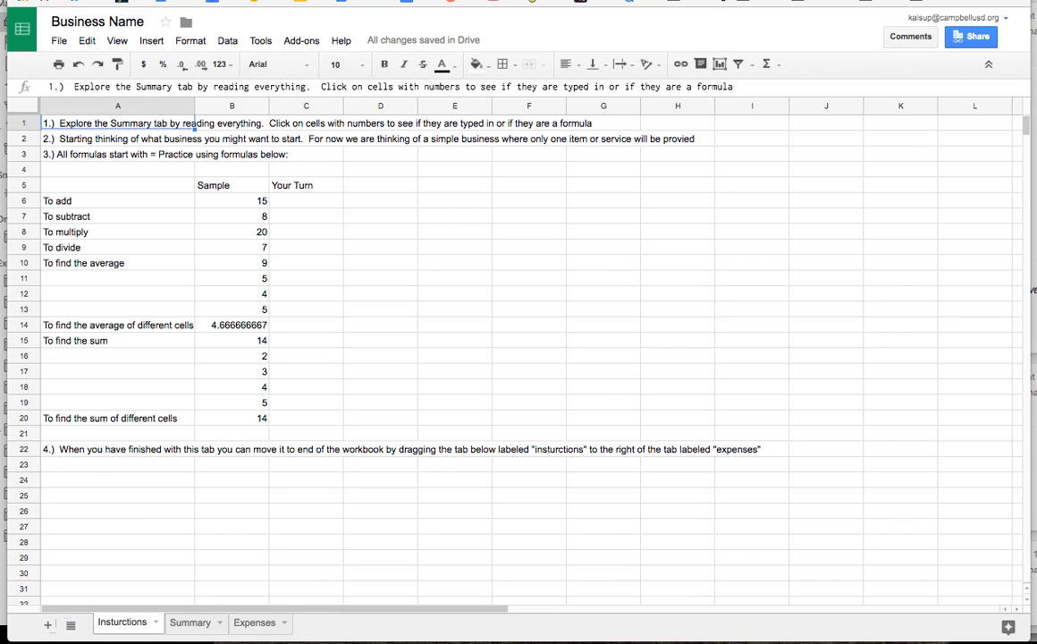
pyautogui.press('Right')
pyautogui.press('Down')
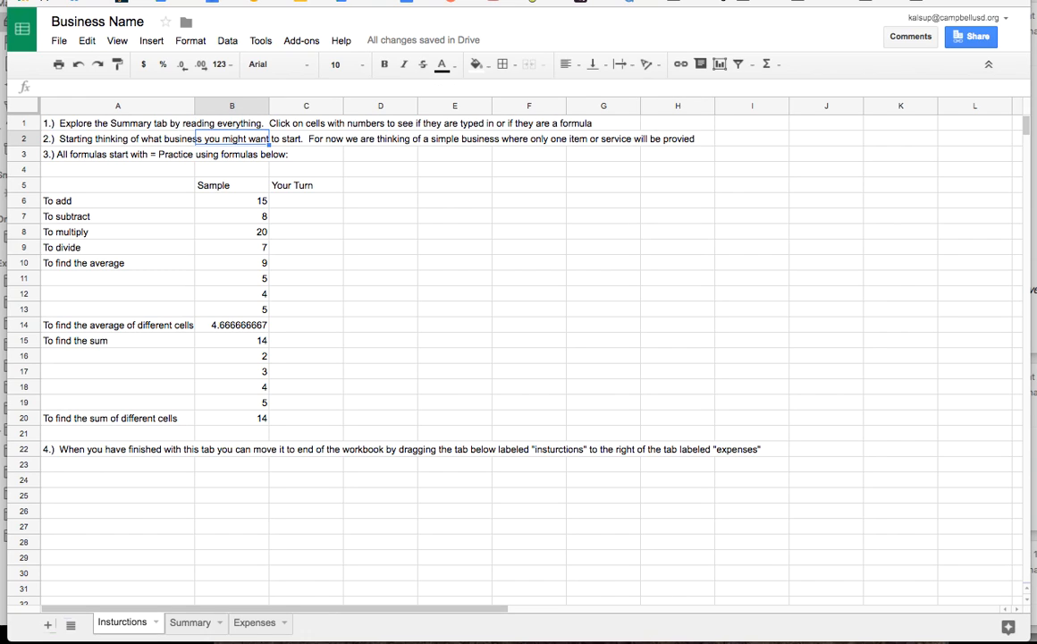
pyautogui.press('Left')
pyautogui.press('Up')
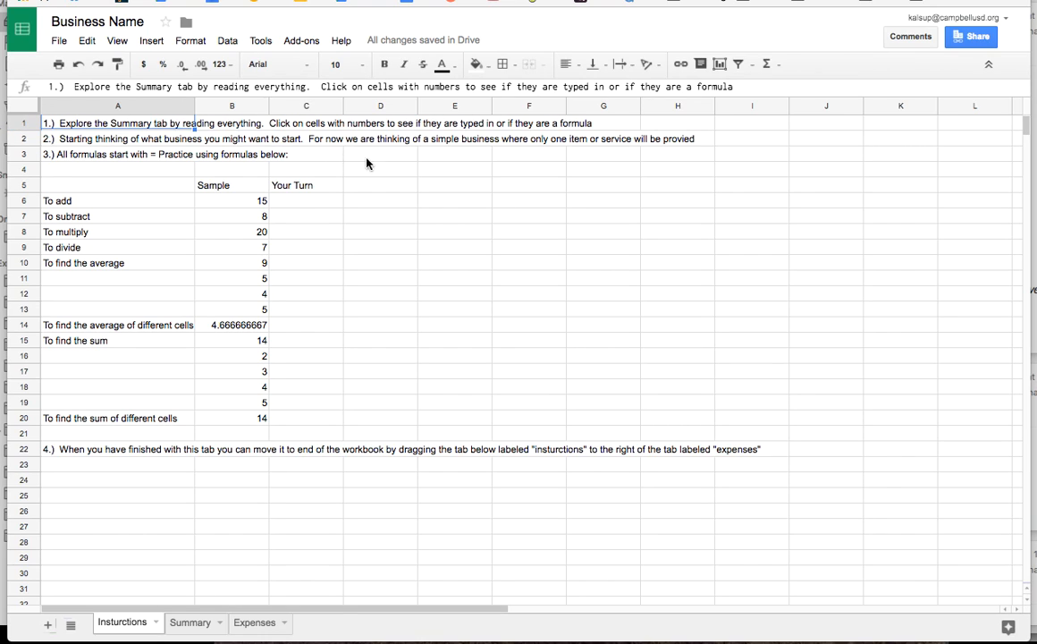
pyautogui.click(446, 235)
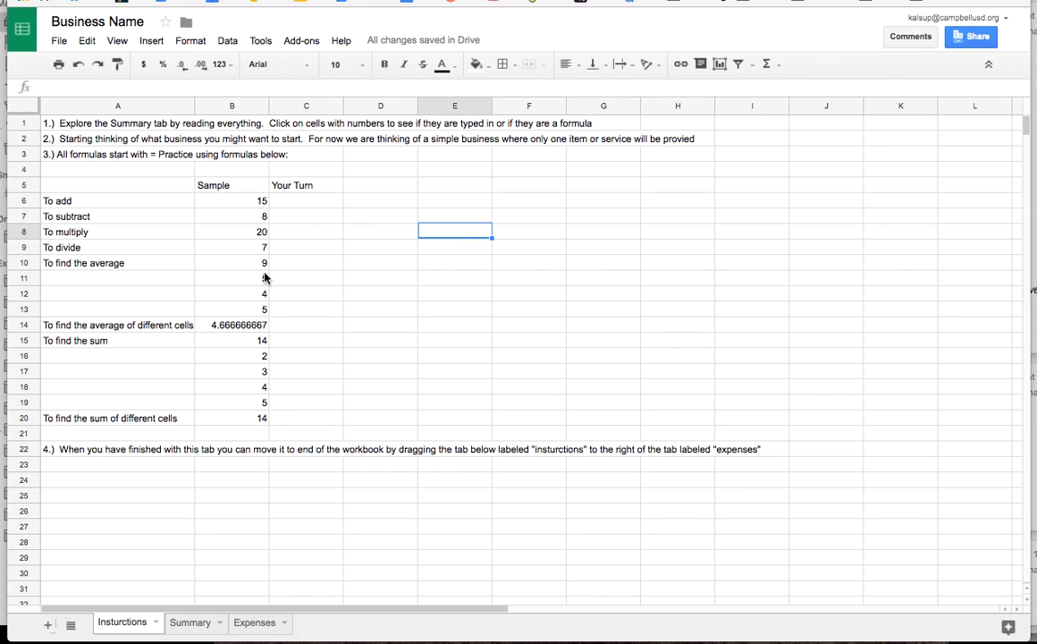
# - Check whether sample cells B17 and B20 hold a typed number or a formula
pyautogui.click(225, 372)
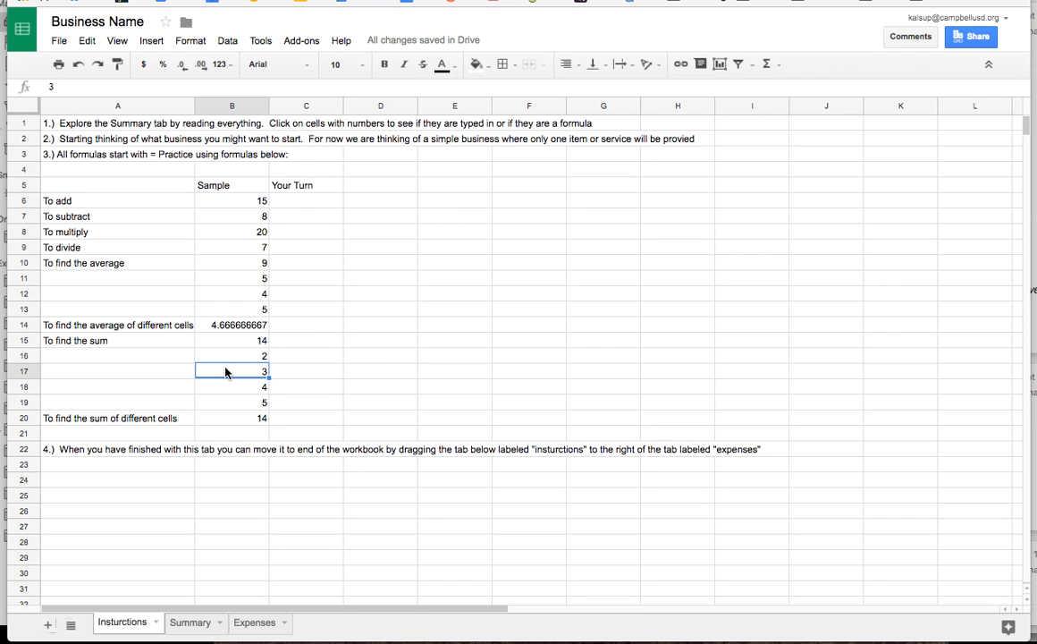
pyautogui.press('Down')
pyautogui.press('Down')
pyautogui.press('Down')
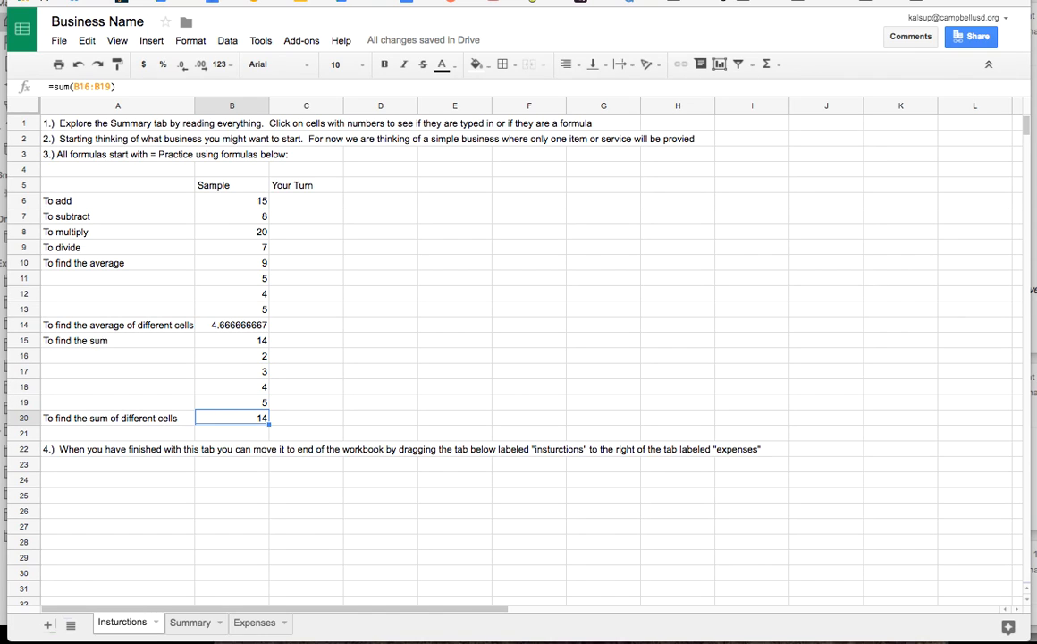
# - Examine the sample formulas for adding, subtracting, multiplying and dividing in cells B6 to B9
pyautogui.press('Up')
pyautogui.press('Up')
pyautogui.press('Up')
pyautogui.press('Up')
pyautogui.press('Up')
pyautogui.press('Up')
pyautogui.press('Up')
pyautogui.press('Up')
pyautogui.press('Up')
pyautogui.press('Up')
pyautogui.press('Up')
pyautogui.press('Up')
pyautogui.press('Up')
pyautogui.press('Up')
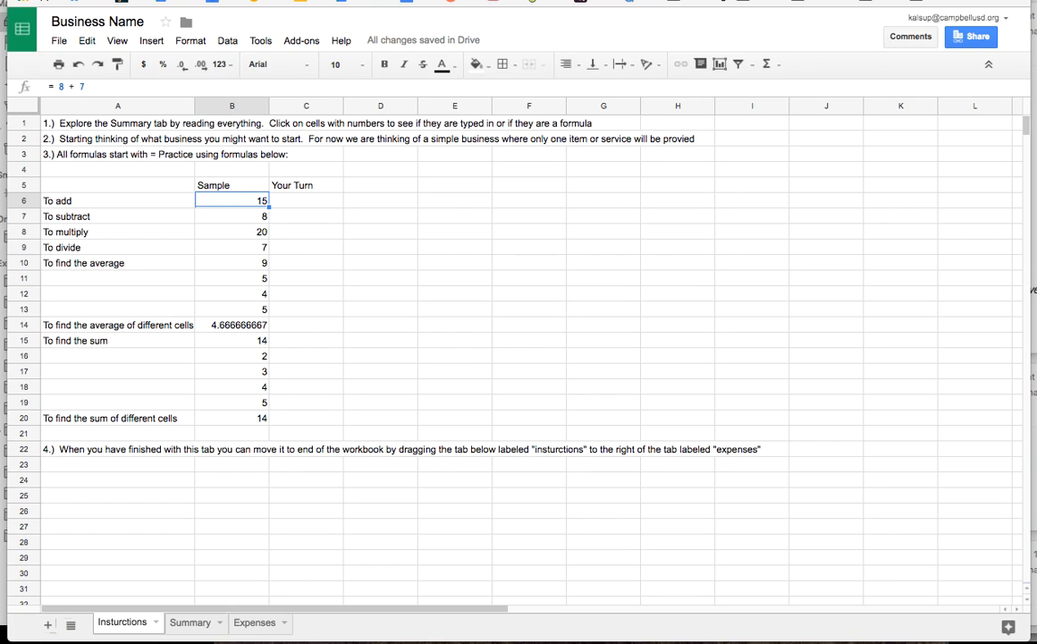
pyautogui.press('Down')
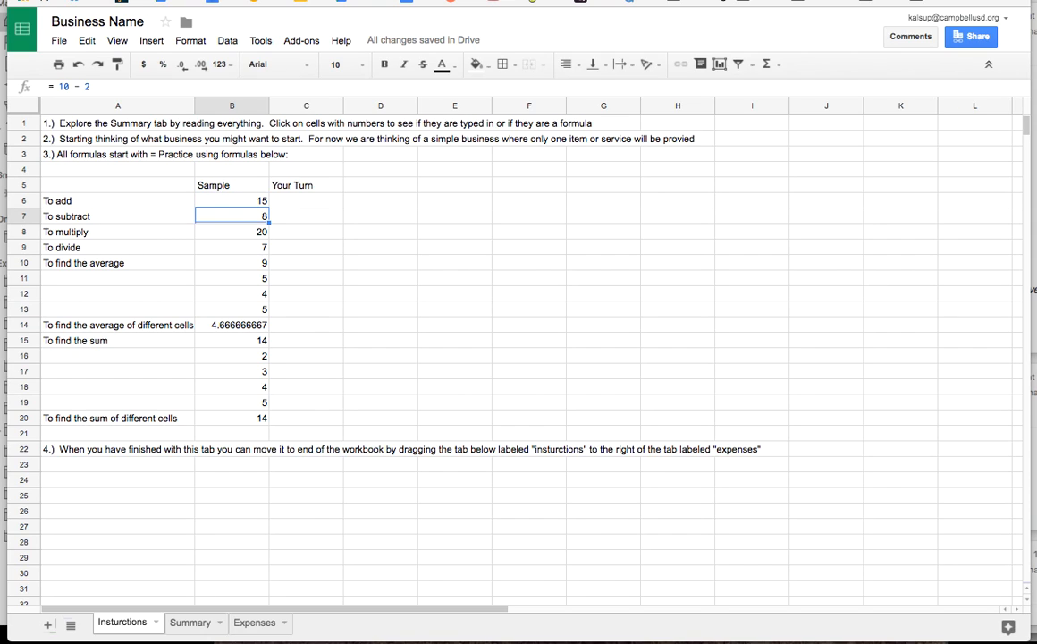
pyautogui.press('Down')
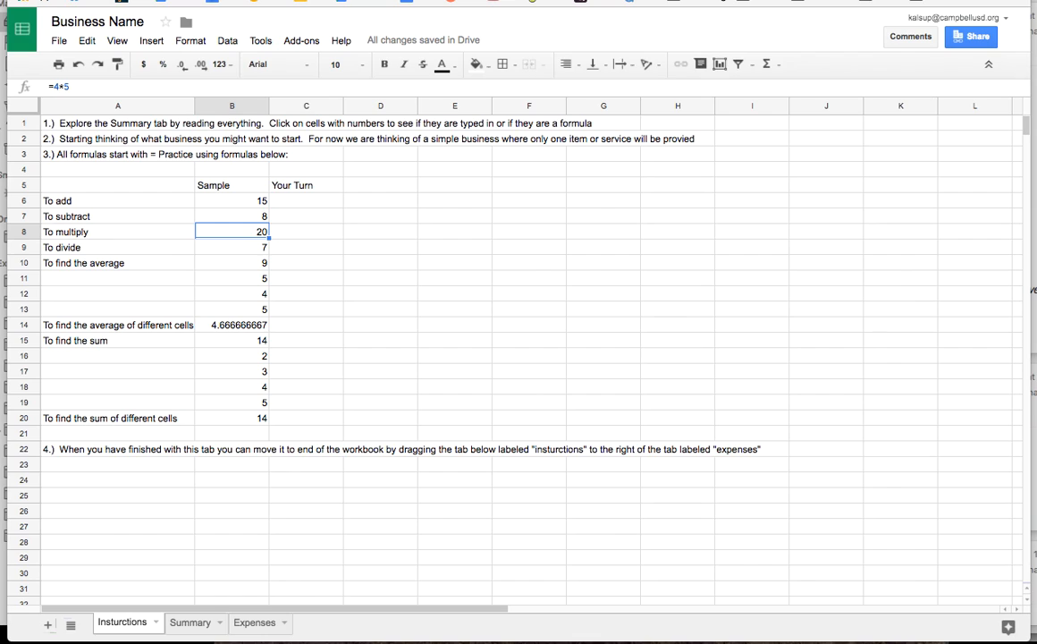
pyautogui.press('Down')
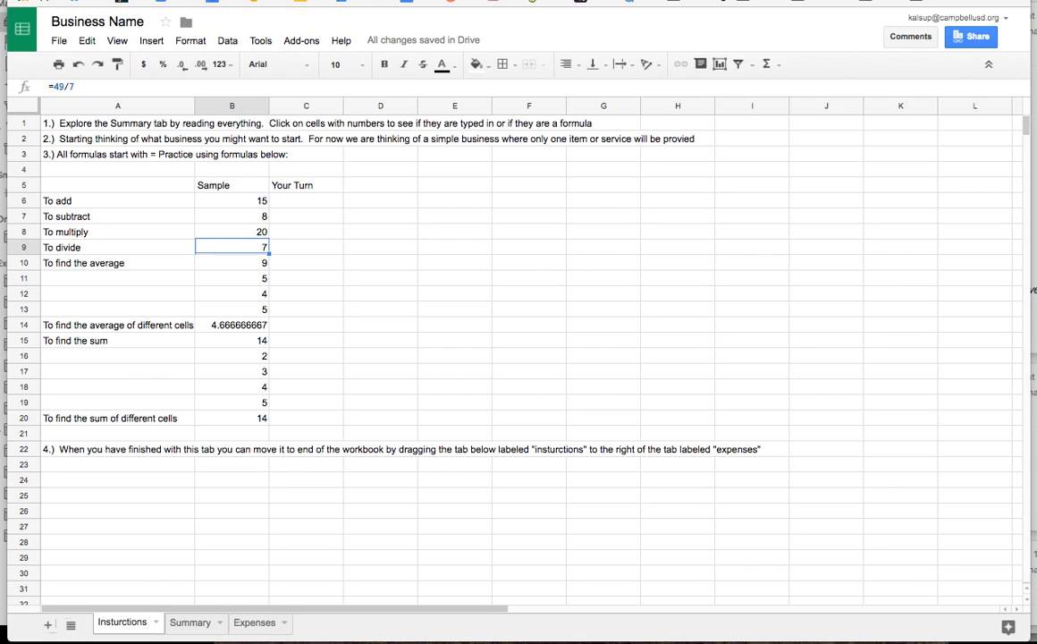
# - Examine the structure of the sample AVERAGE formula in B10, including its parentheses and comma-separated values, leaving it unchanged
pyautogui.press('Down')
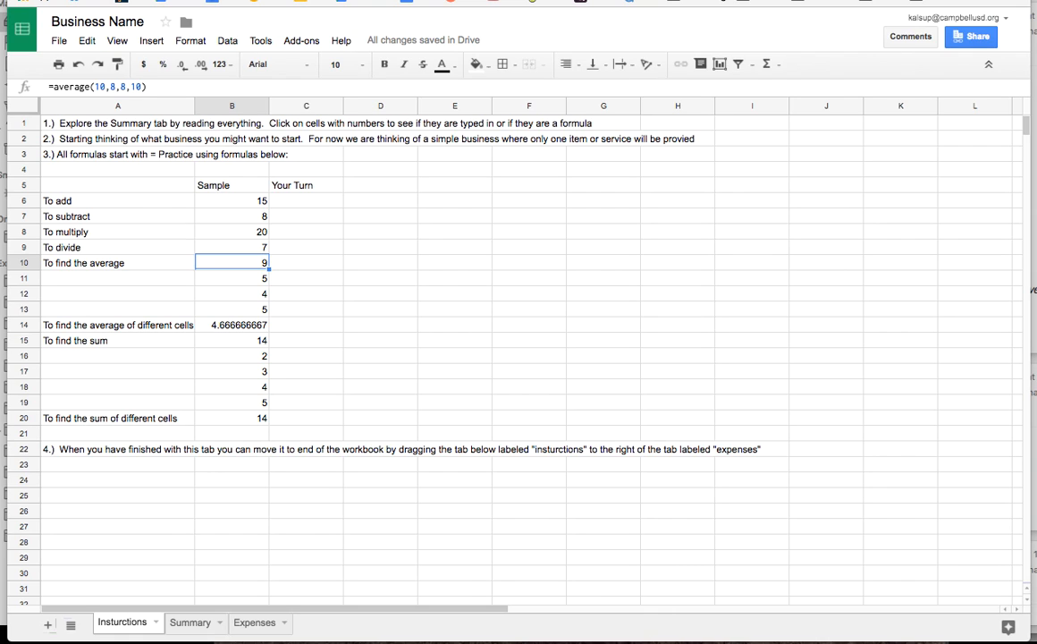
pyautogui.click(92, 87)
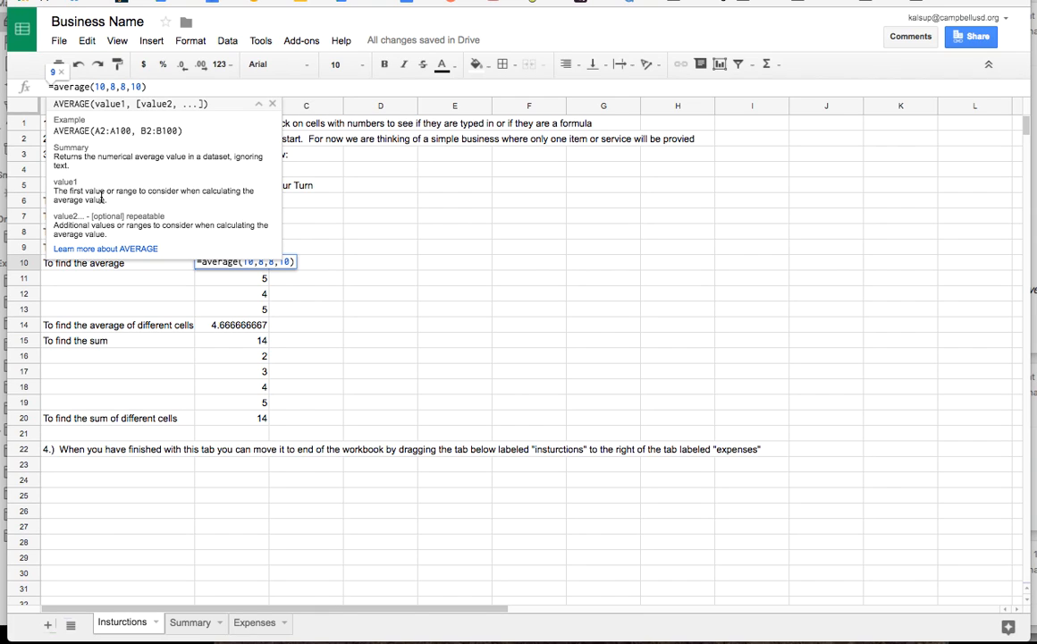
pyautogui.click(100, 87)
pyautogui.click(125, 87)
pyautogui.click(138, 88)
pyautogui.click(156, 87)
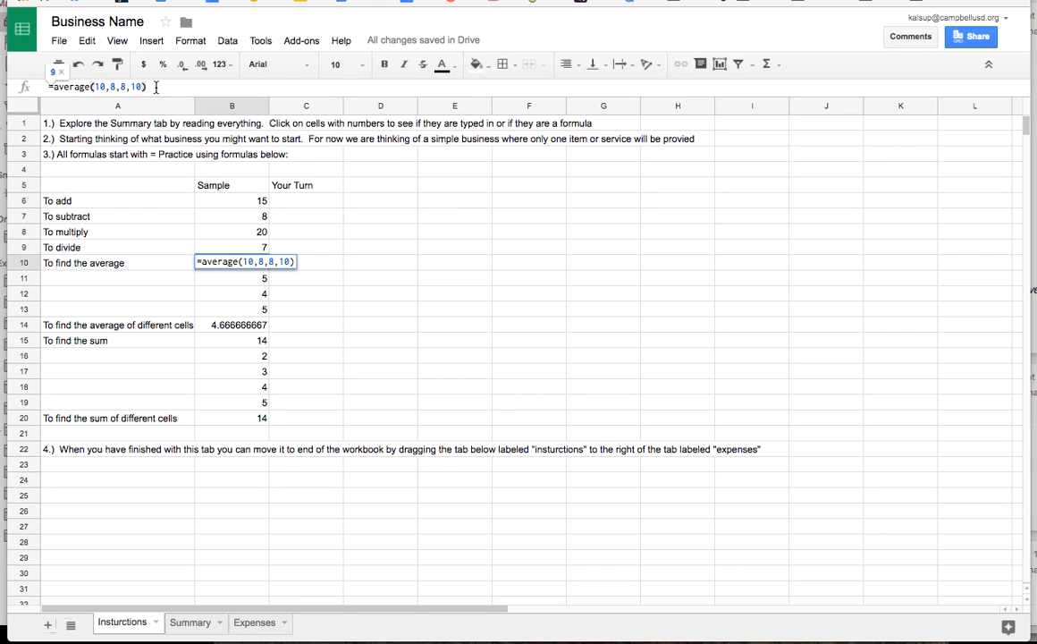
pyautogui.click(96, 86)
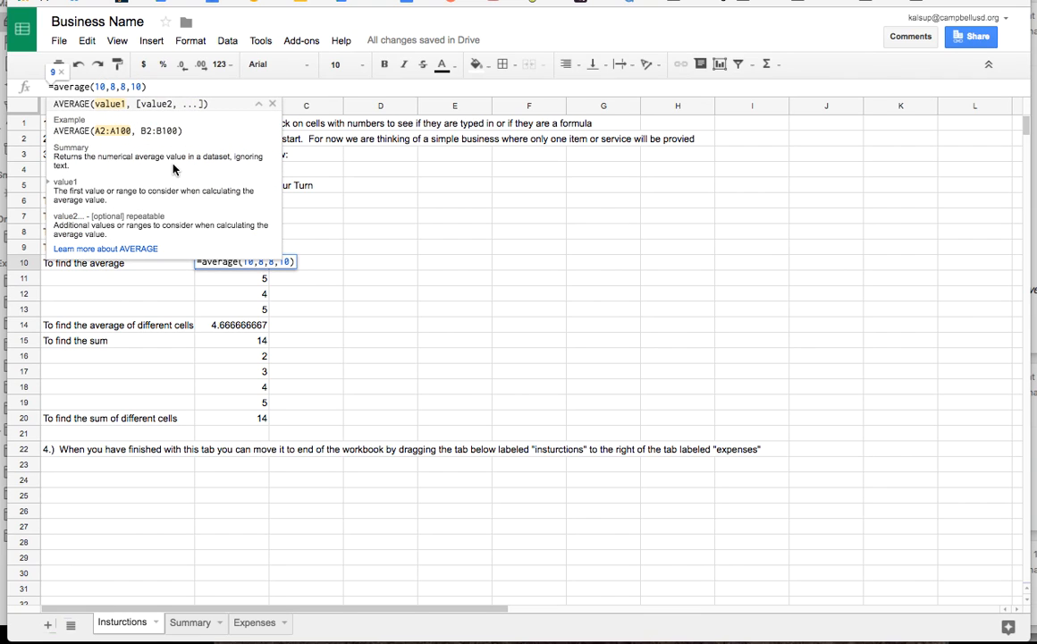
pyautogui.click(154, 87)
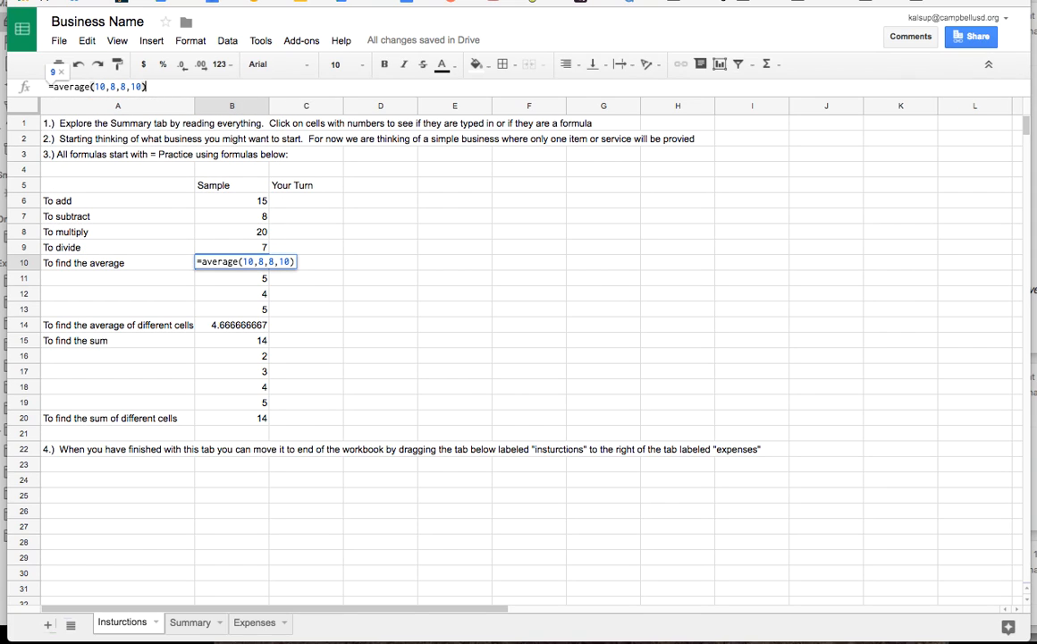
pyautogui.press('Return')
pyautogui.click(231, 262)
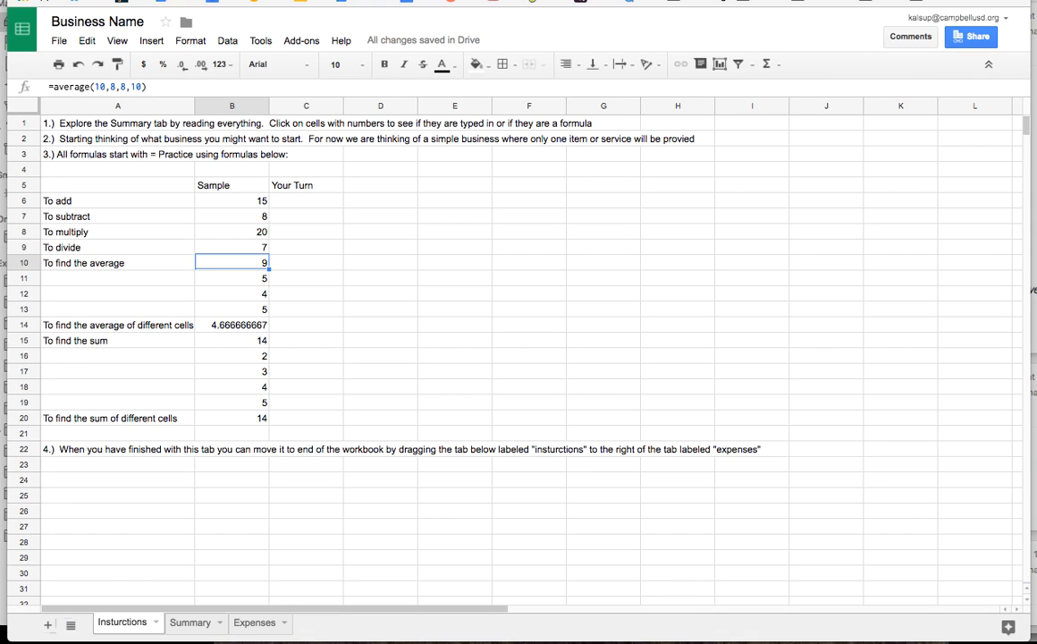
# - Examine the sample numbers in B11 to B13 and the formula in B14 that averages those cells
pyautogui.click(231, 278)
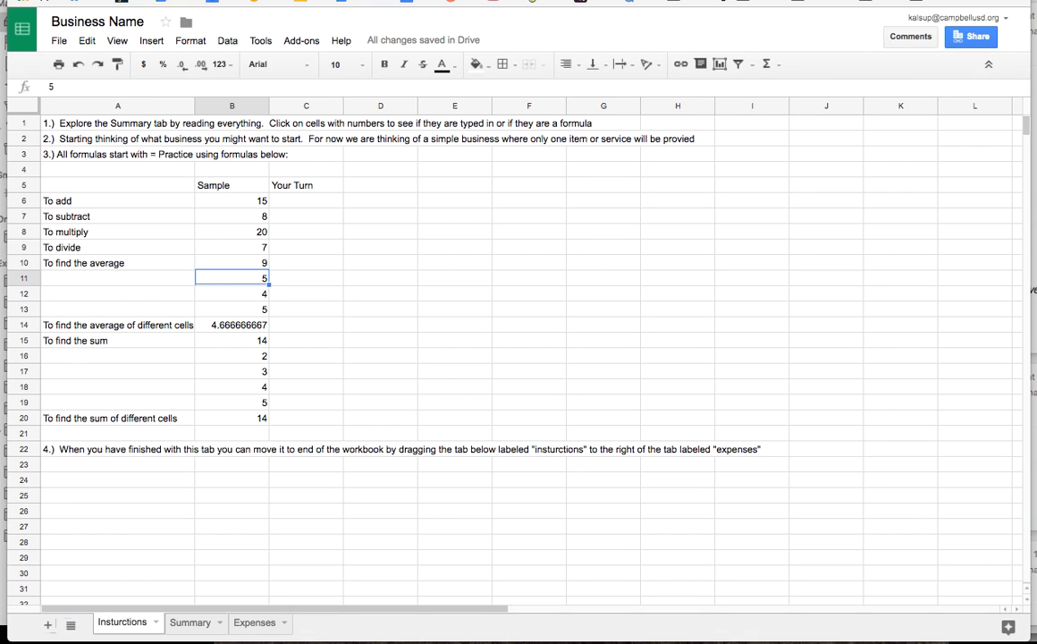
pyautogui.click(231, 293)
pyautogui.click(232, 309)
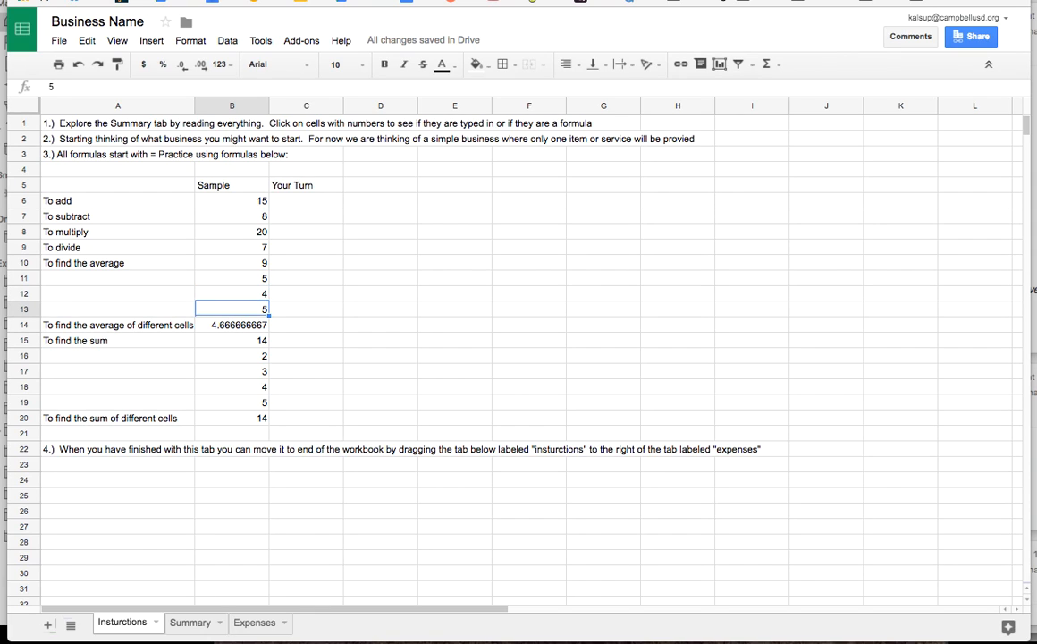
pyautogui.click(232, 278)
pyautogui.click(232, 308)
pyautogui.click(231, 325)
pyautogui.click(117, 325)
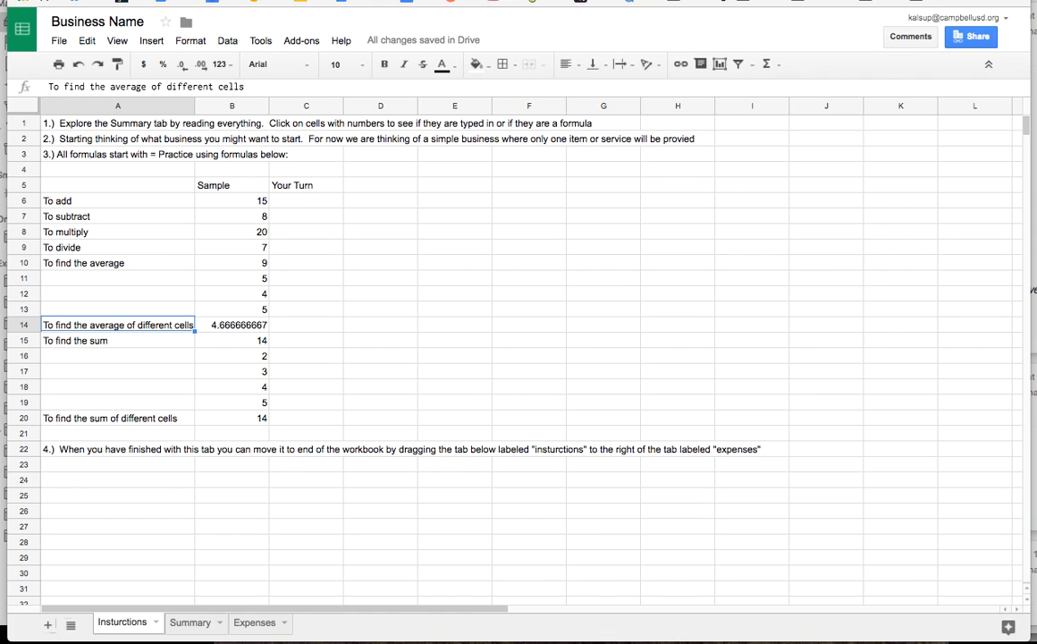
pyautogui.click(231, 325)
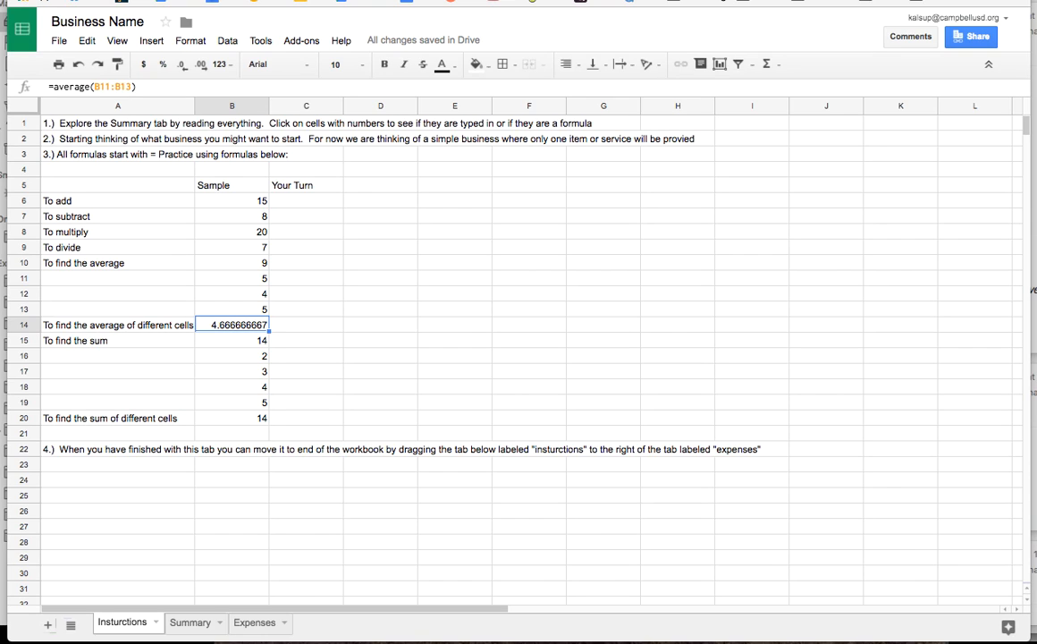
# - Enter practice numbers in the Your Turn column: 6 in C11, 10 in C12 and 8 in C13
pyautogui.click(306, 308)
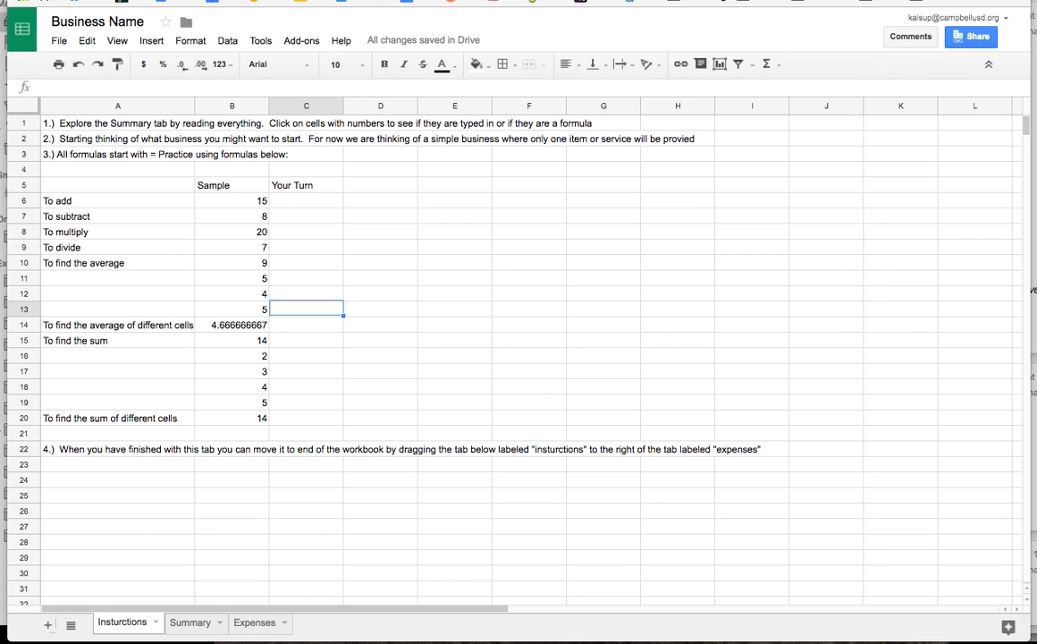
pyautogui.write('8')
pyautogui.click(305, 294)
pyautogui.write('10')
pyautogui.click(306, 278)
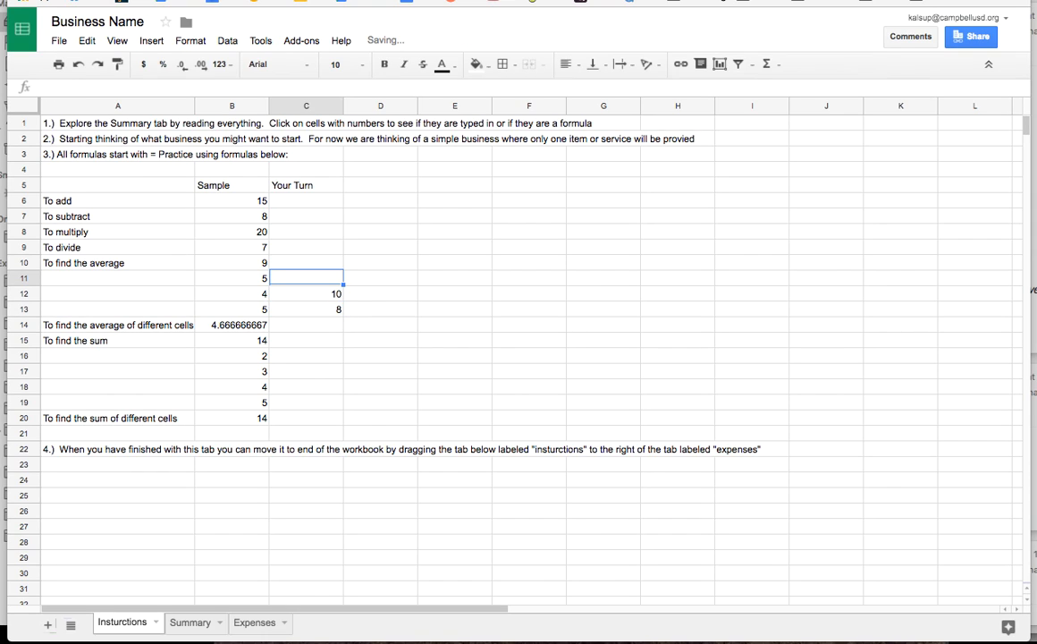
pyautogui.write('6')
pyautogui.press('Return')
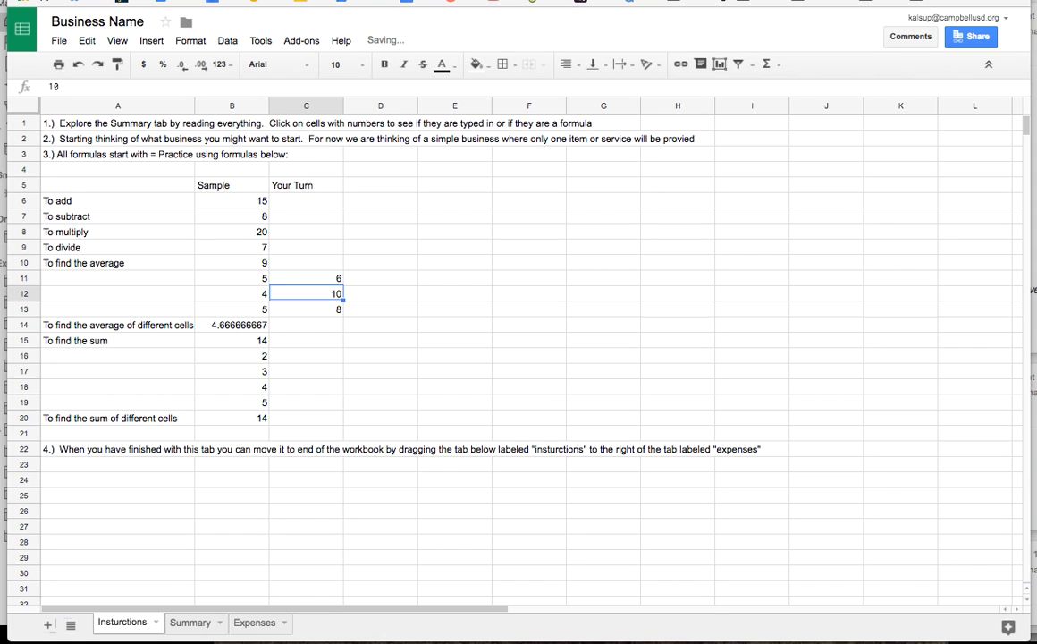
# - Enter the formula =average(C11:C13) in C14 and review it in the cell
pyautogui.click(305, 324)
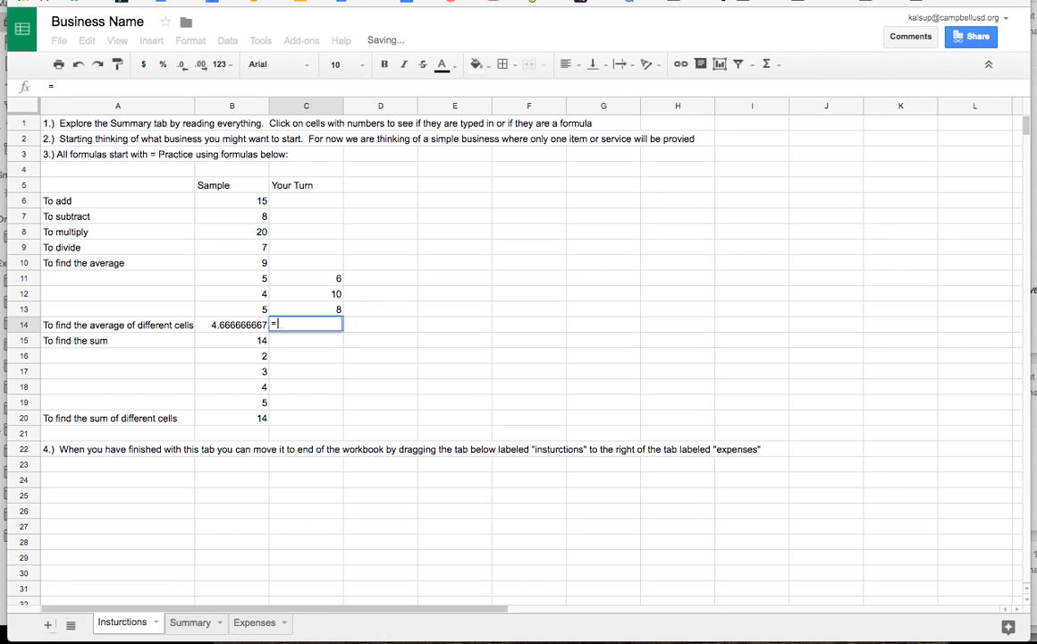
pyautogui.write('=a')
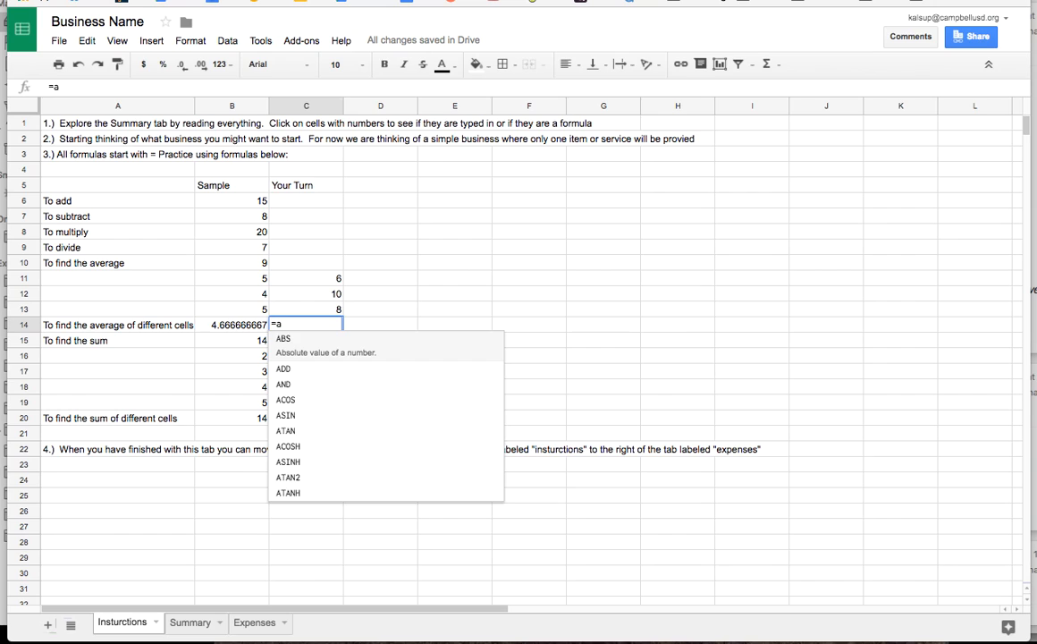
pyautogui.write('verage(')
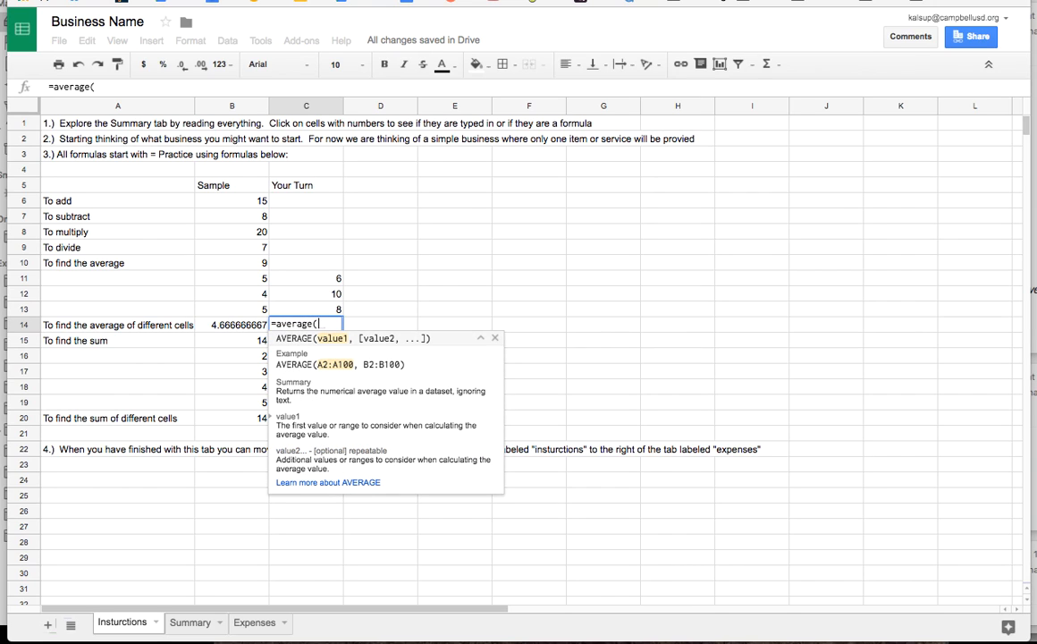
pyautogui.press('Up')
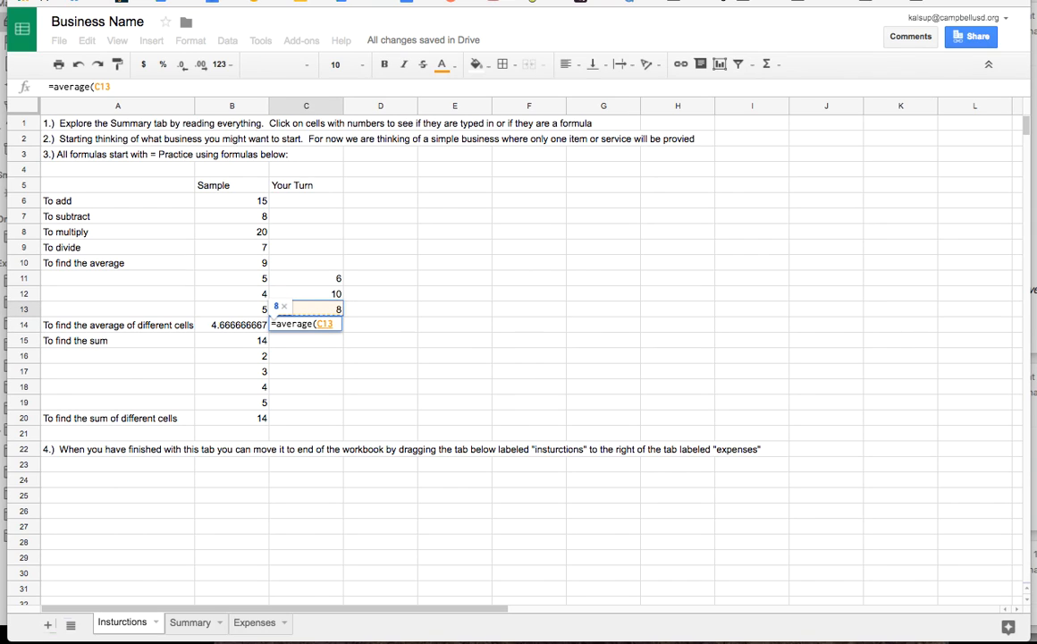
pyautogui.hotkey('shift', 'Up')
pyautogui.hotkey('shift', 'Up')
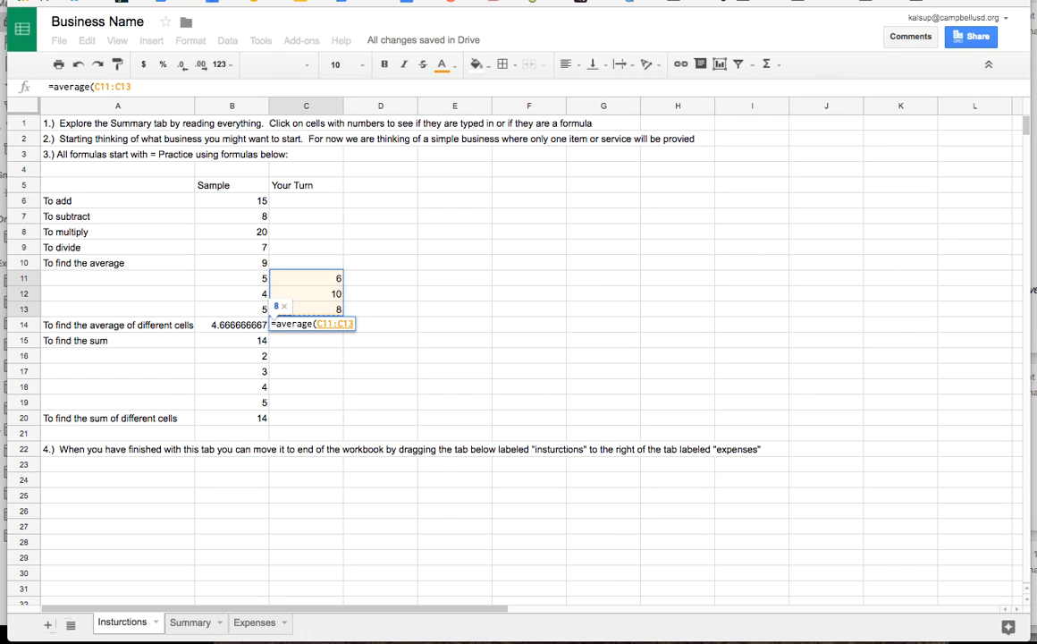
pyautogui.write(')')
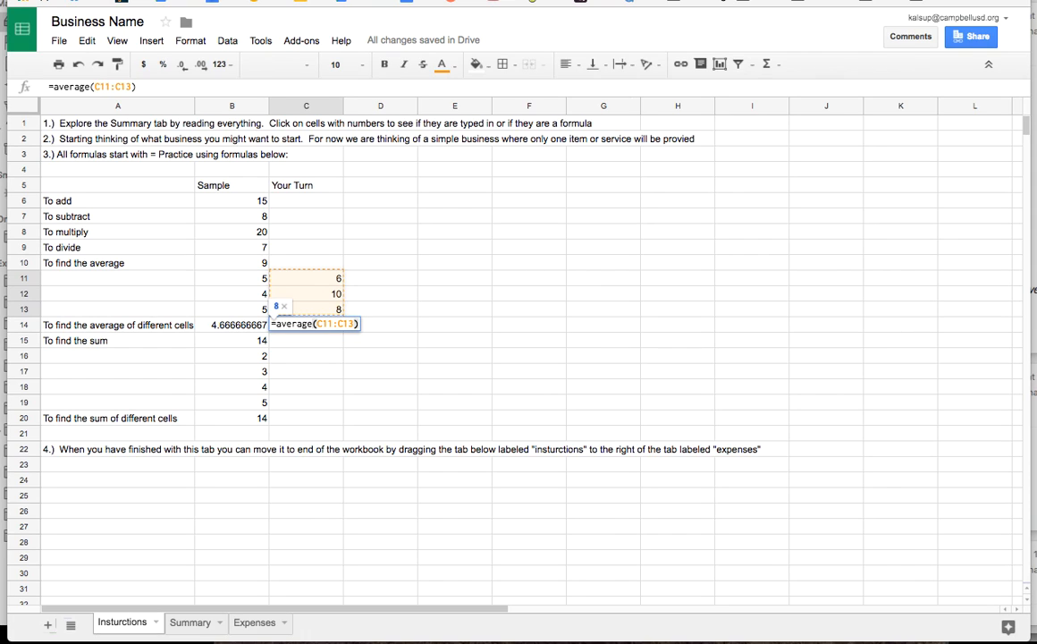
pyautogui.press('Return')
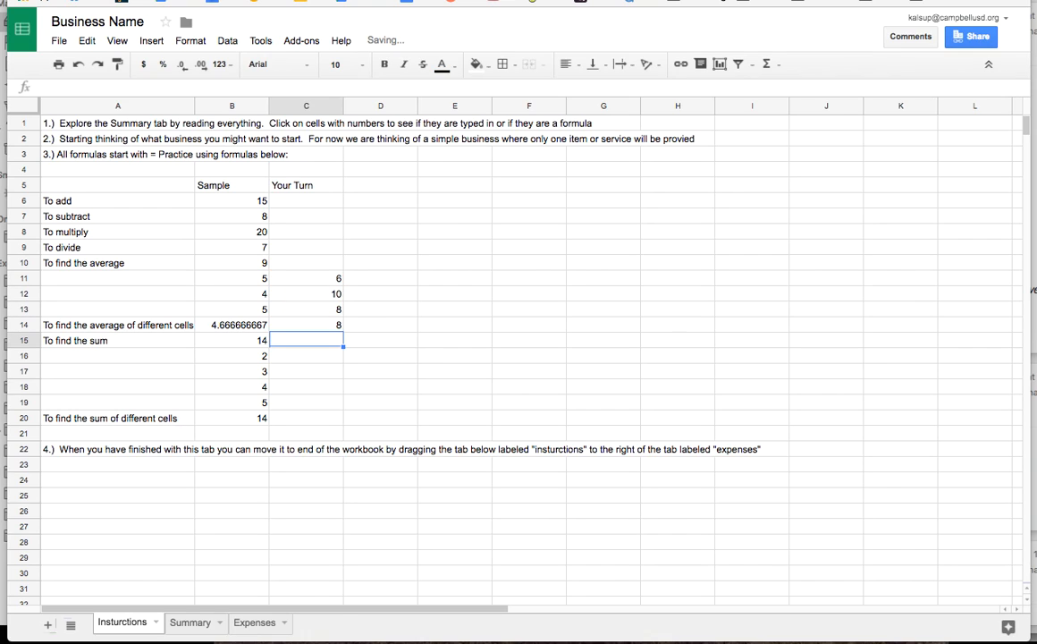
pyautogui.click(305, 324)
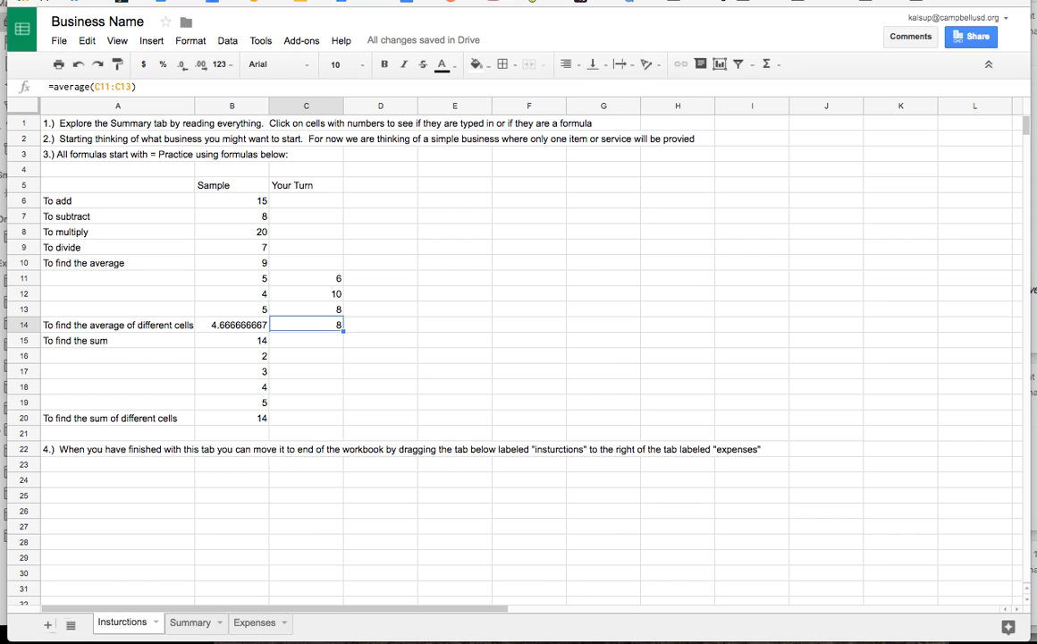
# - Reduce the displayed decimals of the sample average in B14 to two decimal places
pyautogui.click(231, 325)
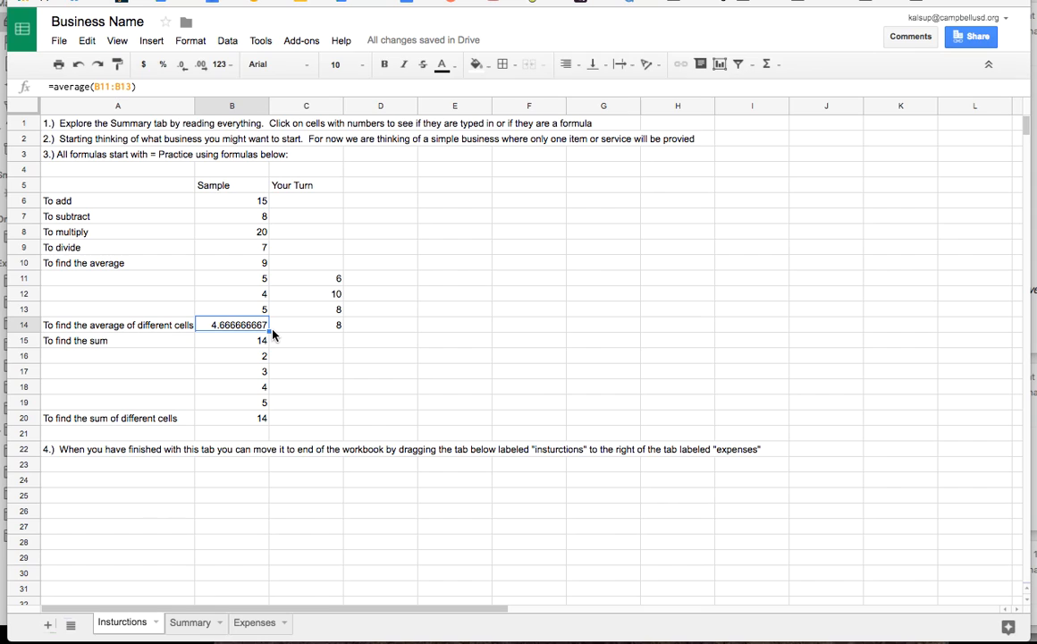
pyautogui.click(179, 68)
pyautogui.click(179, 68)
pyautogui.click(179, 68)
pyautogui.click(179, 68)
pyautogui.click(179, 68)
pyautogui.click(178, 68)
pyautogui.click(179, 68)
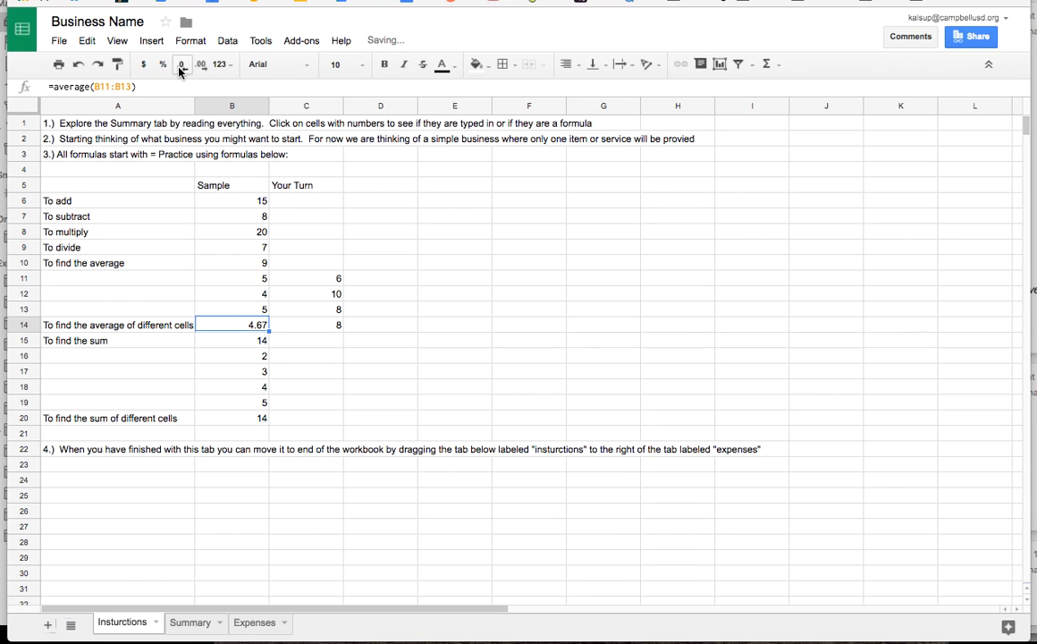
pyautogui.press('Down')
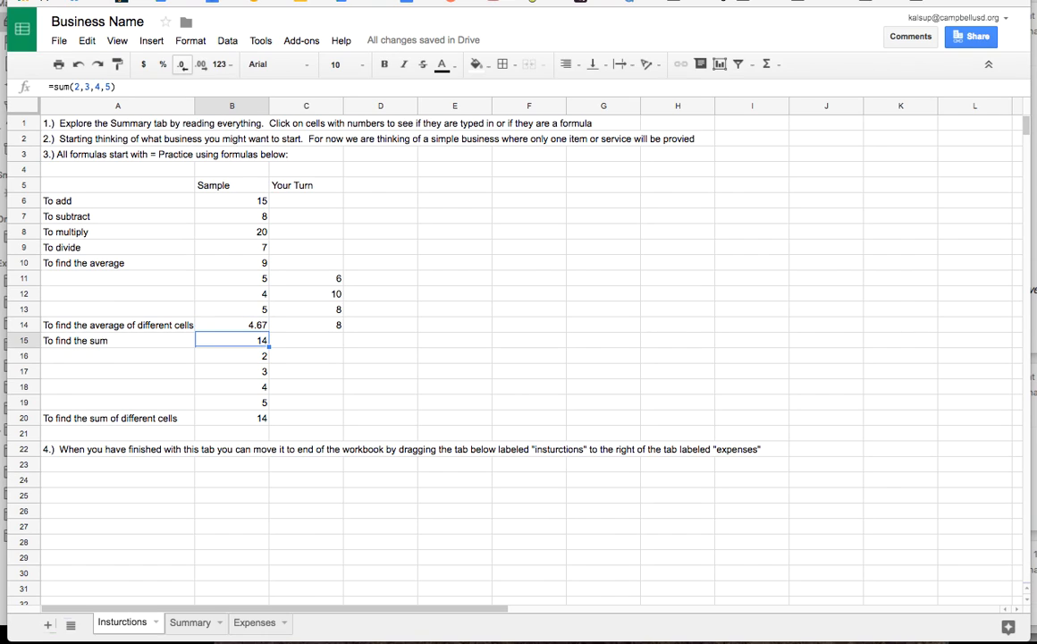